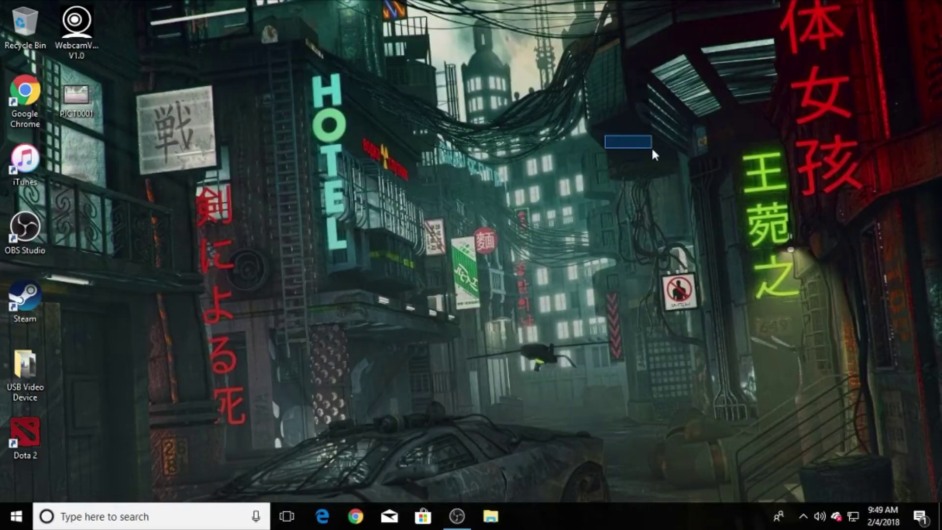
Join the drone's SKYVIPERGPS_2C59BE Wi-Fi network from the Windows network list
{"action": "left_click_drag", "start_coordinate": [651, 149], "coordinate": [660, 178]}
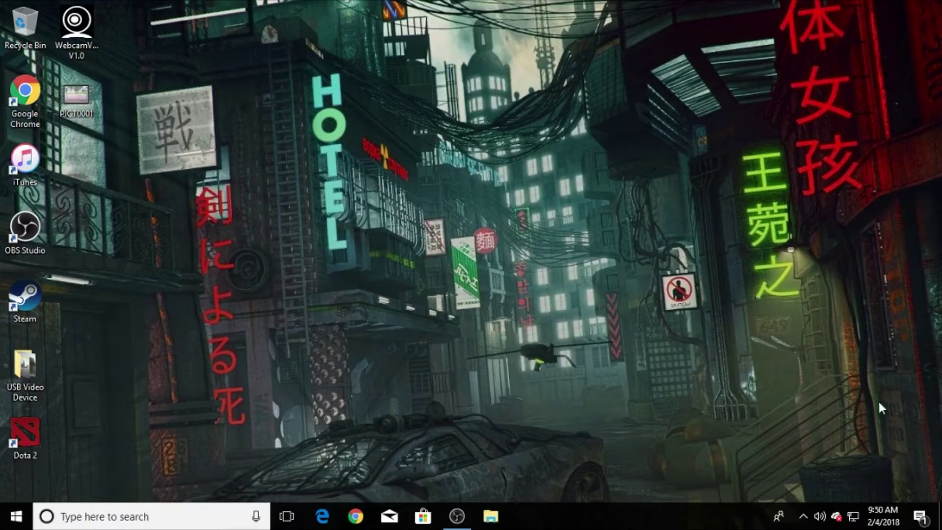
{"action": "left_click", "coordinate": [855, 514]}
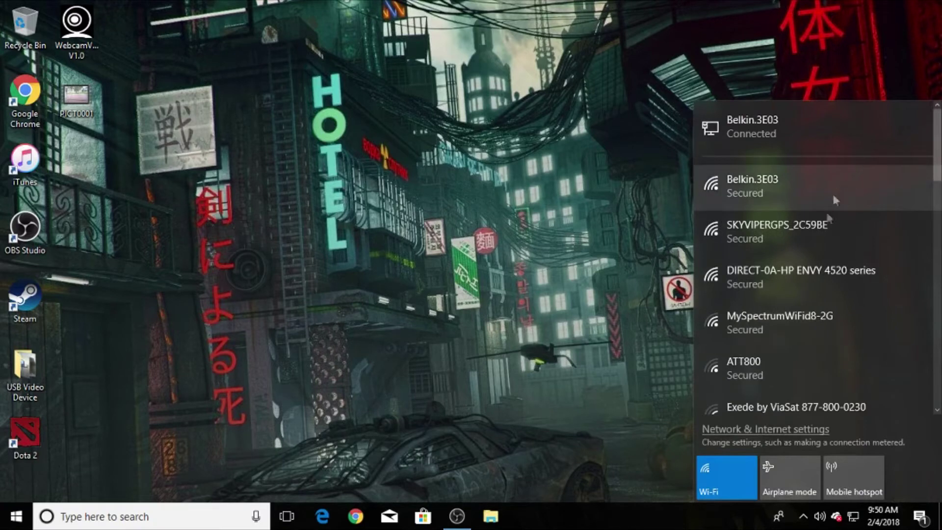
{"action": "left_click", "coordinate": [820, 227]}
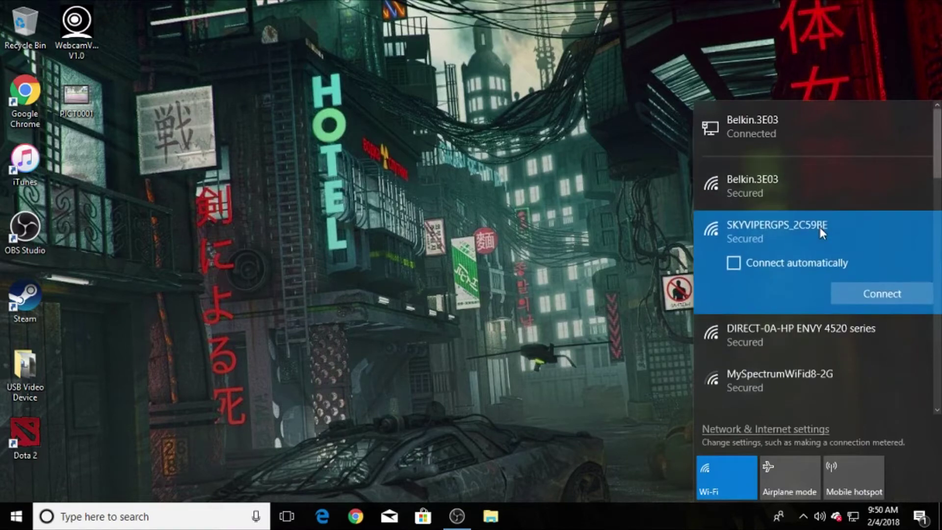
{"action": "left_click", "coordinate": [866, 293]}
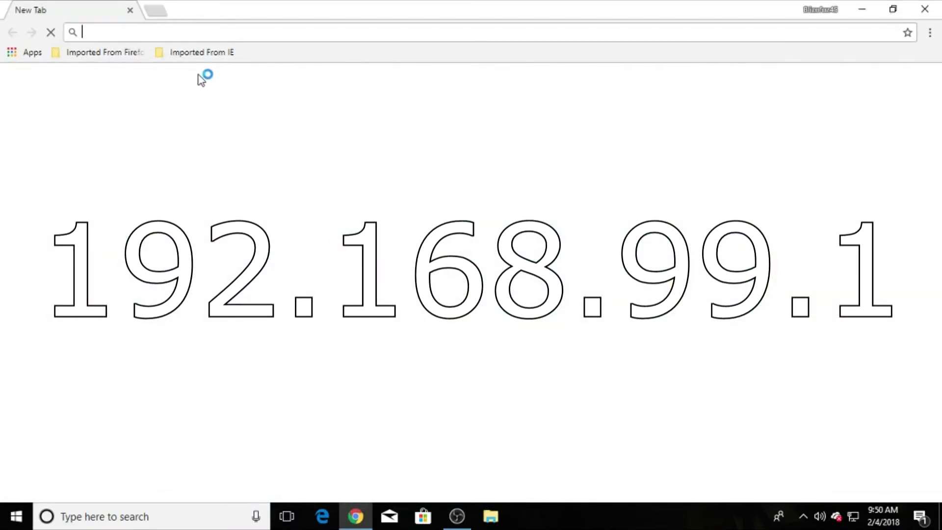
Load the SkyViper Web Server home page at 192.168.99.1 in Chrome
{"action": "type", "text": "1"}
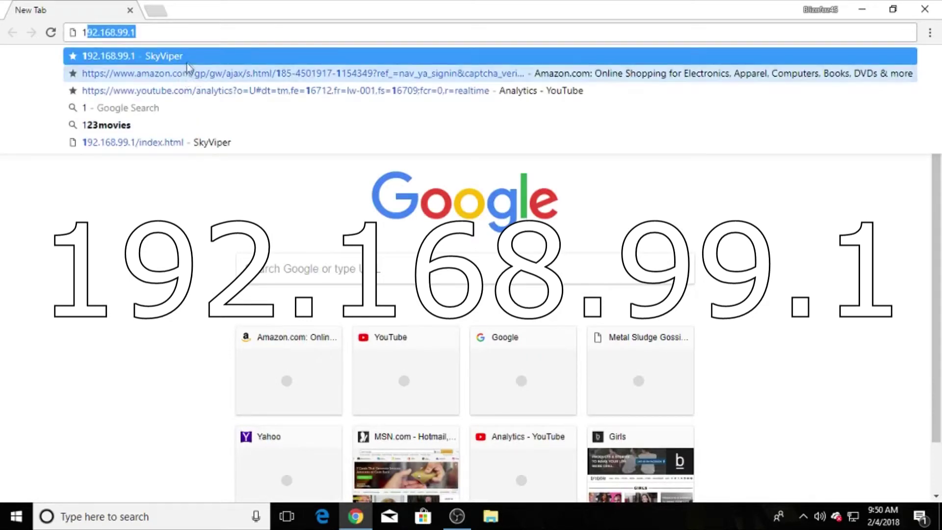
{"action": "left_click", "coordinate": [194, 56]}
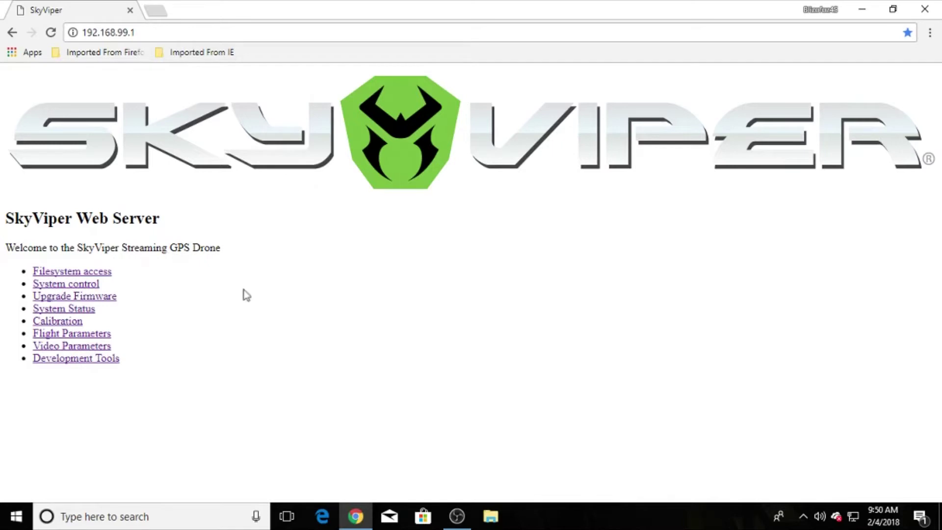
Go to Flight Parameters and review TMODE_LEFT (ToggleMode) and TMODE_RIGHT (Arm-Land-RTL) actions
{"action": "left_click", "coordinate": [90, 337]}
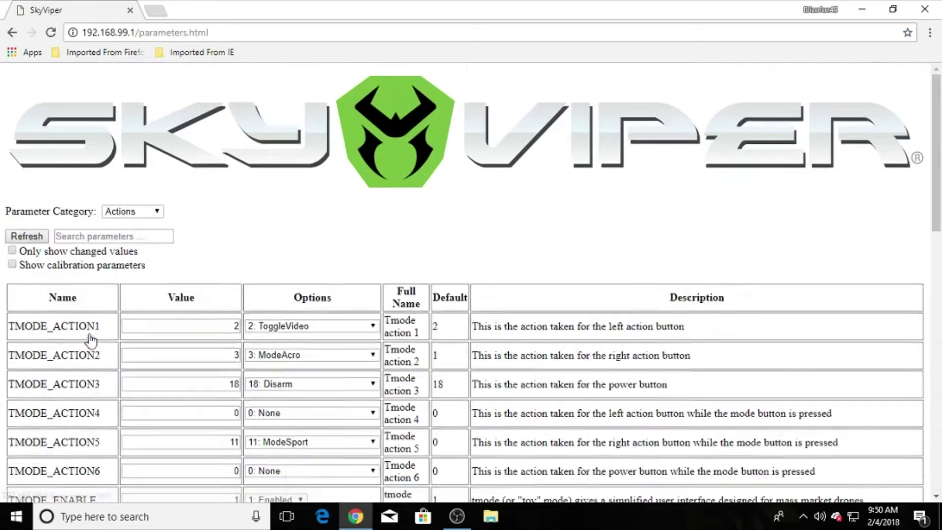
{"action": "scroll", "coordinate": [357, 277], "scroll_direction": "down", "scroll_amount": 3}
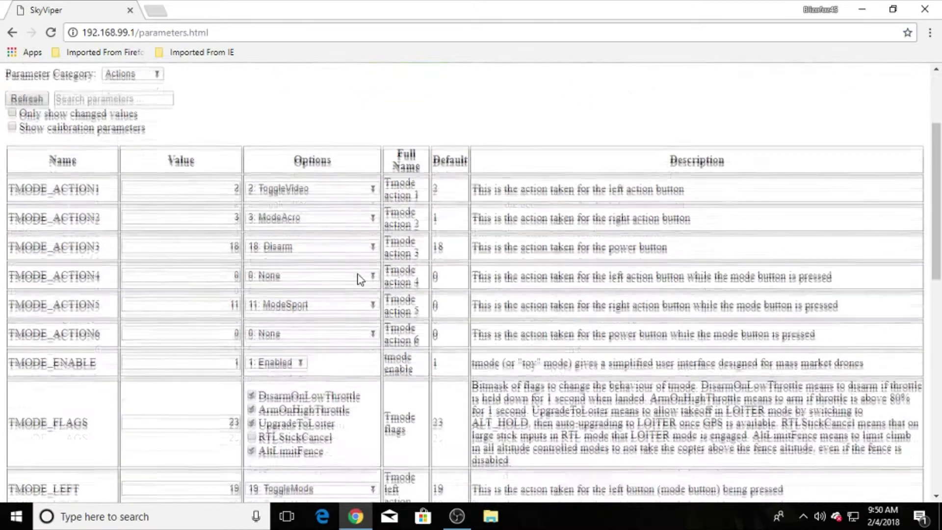
{"action": "scroll", "coordinate": [357, 278], "scroll_direction": "down", "scroll_amount": 1}
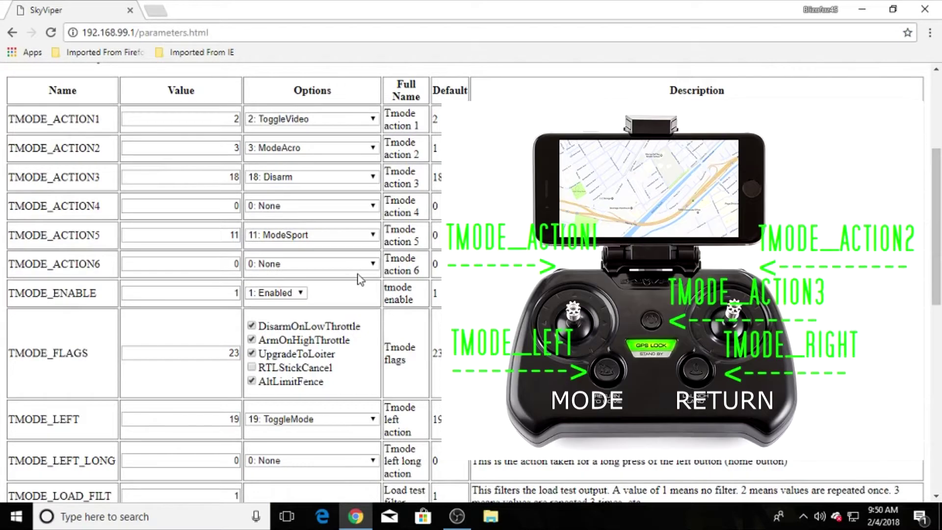
{"action": "scroll", "coordinate": [360, 279], "scroll_direction": "down", "scroll_amount": 1}
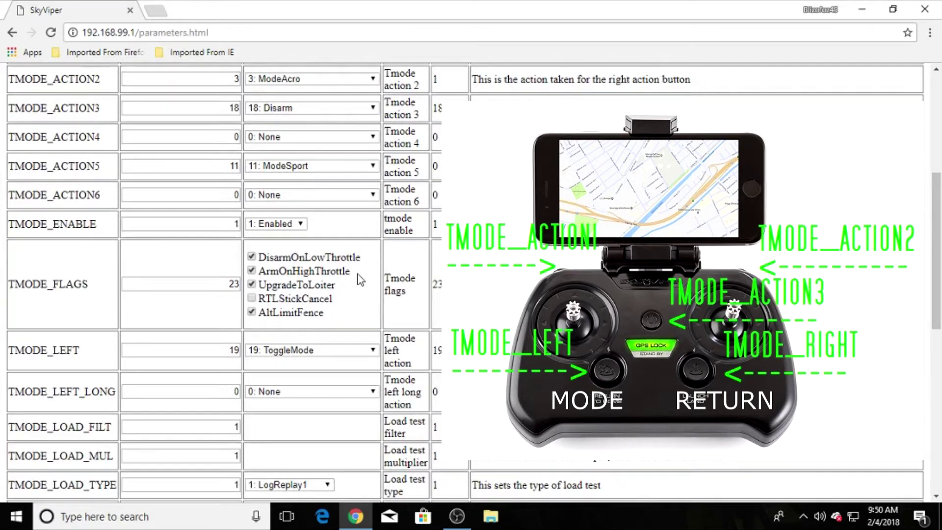
{"action": "scroll", "coordinate": [361, 280], "scroll_direction": "down", "scroll_amount": 2}
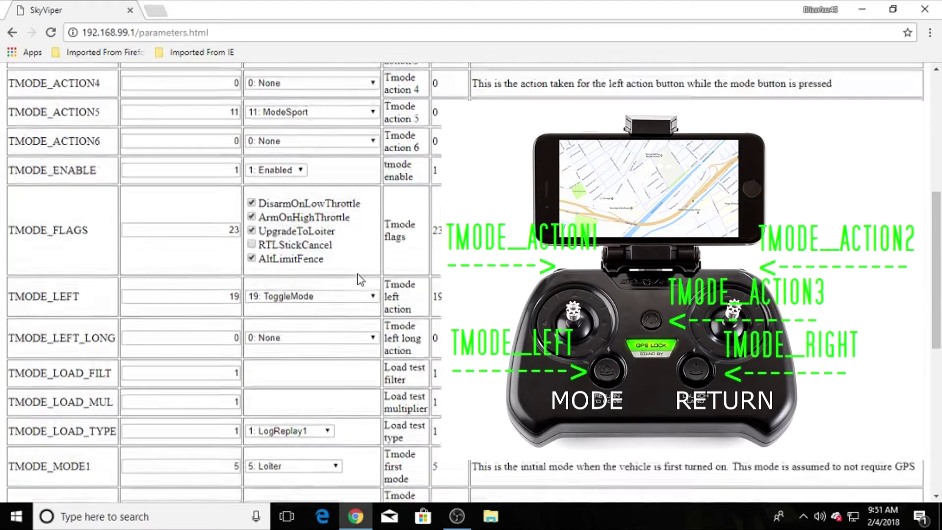
{"action": "scroll", "coordinate": [360, 280], "scroll_direction": "up", "scroll_amount": 5}
{"action": "scroll", "coordinate": [361, 280], "scroll_direction": "up", "scroll_amount": 1}
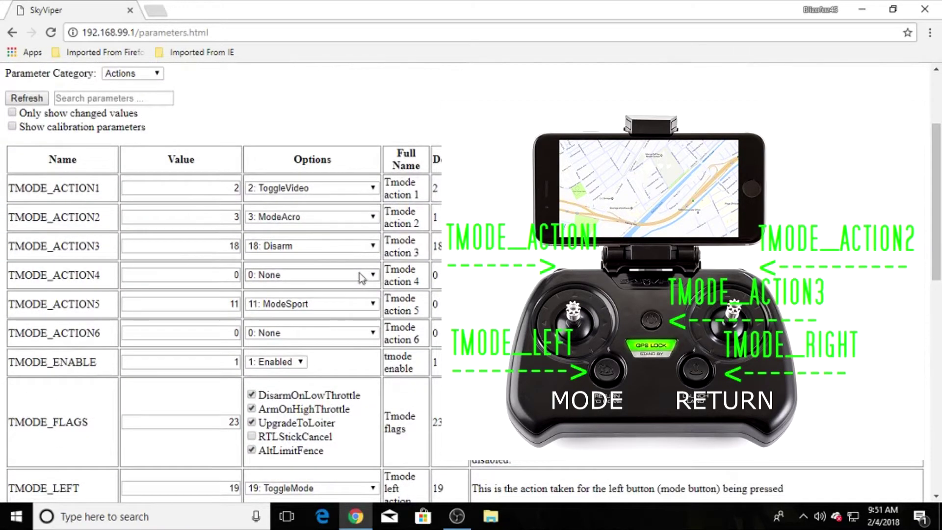
{"action": "scroll", "coordinate": [363, 277], "scroll_direction": "down", "scroll_amount": 3}
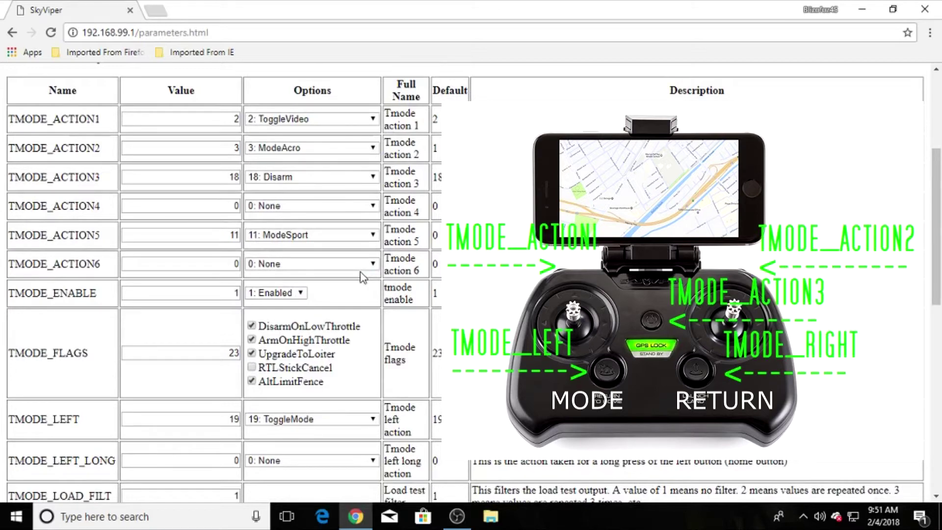
{"action": "scroll", "coordinate": [363, 277], "scroll_direction": "down", "scroll_amount": 4}
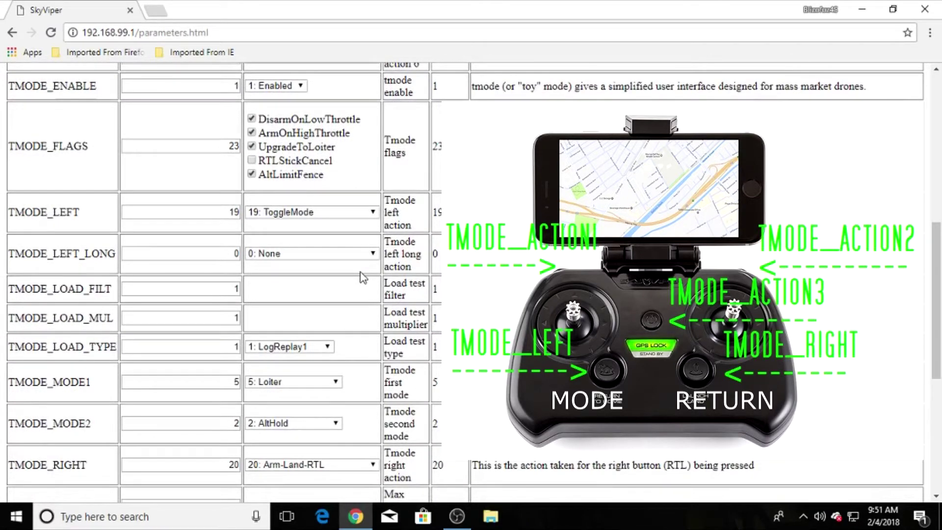
{"action": "scroll", "coordinate": [363, 277], "scroll_direction": "down", "scroll_amount": 3}
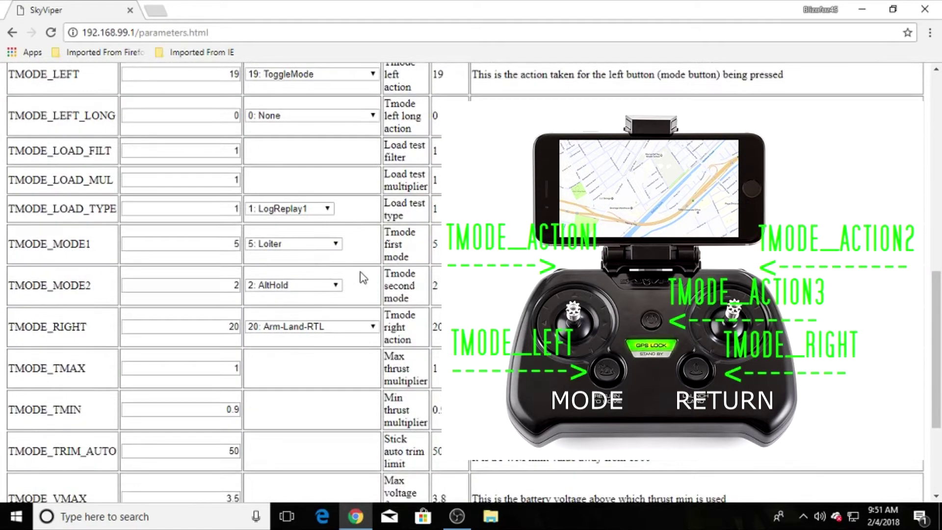
{"action": "left_click", "coordinate": [338, 286]}
{"action": "left_click", "coordinate": [337, 286]}
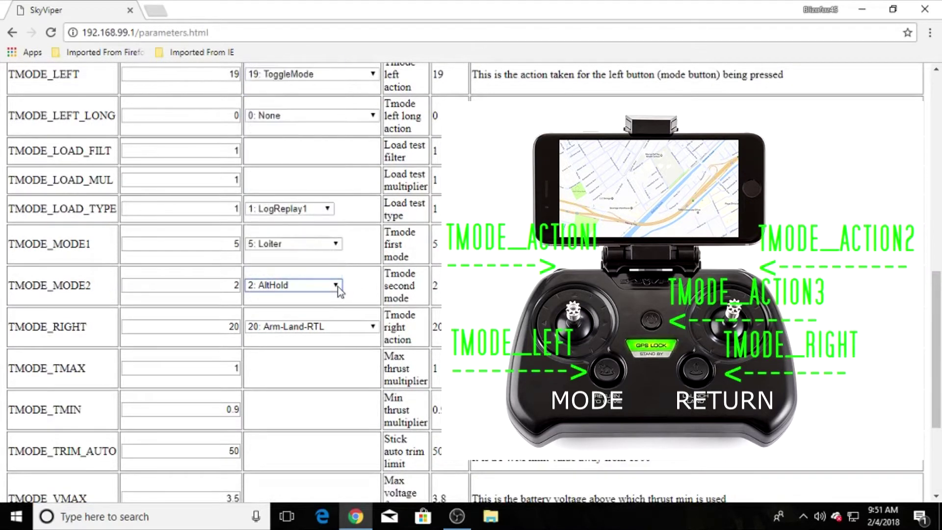
{"action": "left_click", "coordinate": [338, 244]}
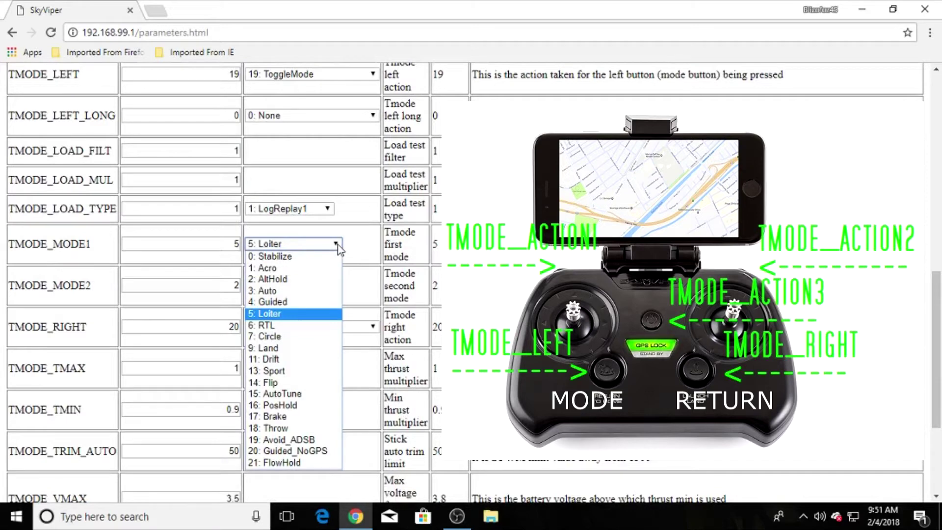
{"action": "left_click", "coordinate": [337, 244]}
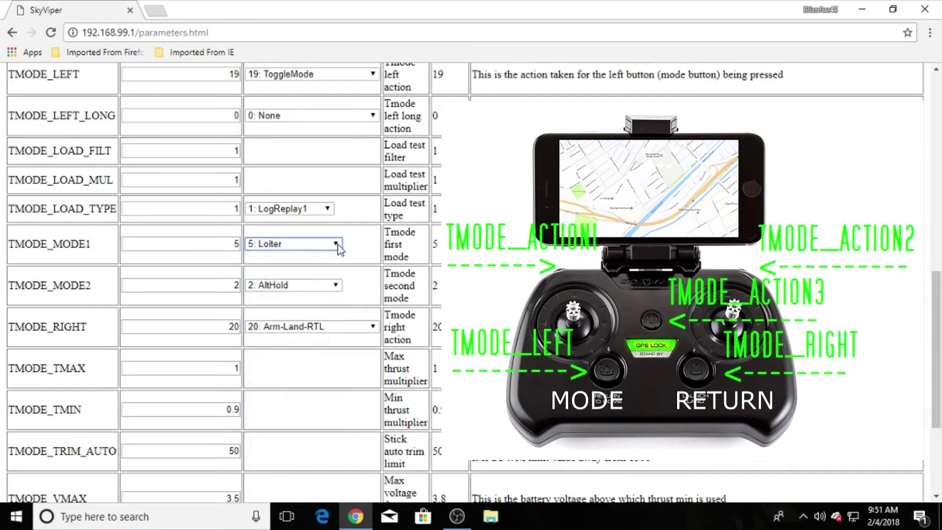
{"action": "scroll", "coordinate": [369, 261], "scroll_direction": "down", "scroll_amount": 3}
{"action": "scroll", "coordinate": [369, 260], "scroll_direction": "down", "scroll_amount": 2}
{"action": "scroll", "coordinate": [370, 260], "scroll_direction": "up", "scroll_amount": 4}
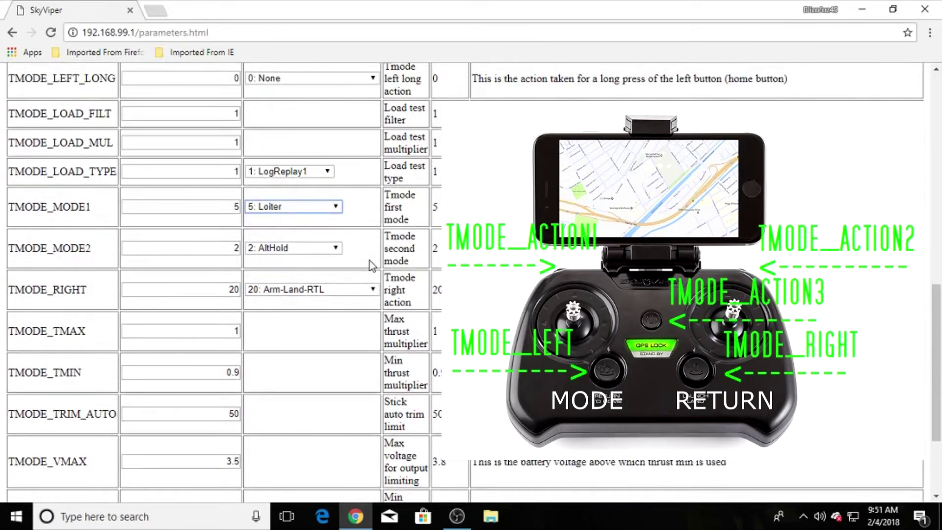
{"action": "scroll", "coordinate": [370, 261], "scroll_direction": "up", "scroll_amount": 3}
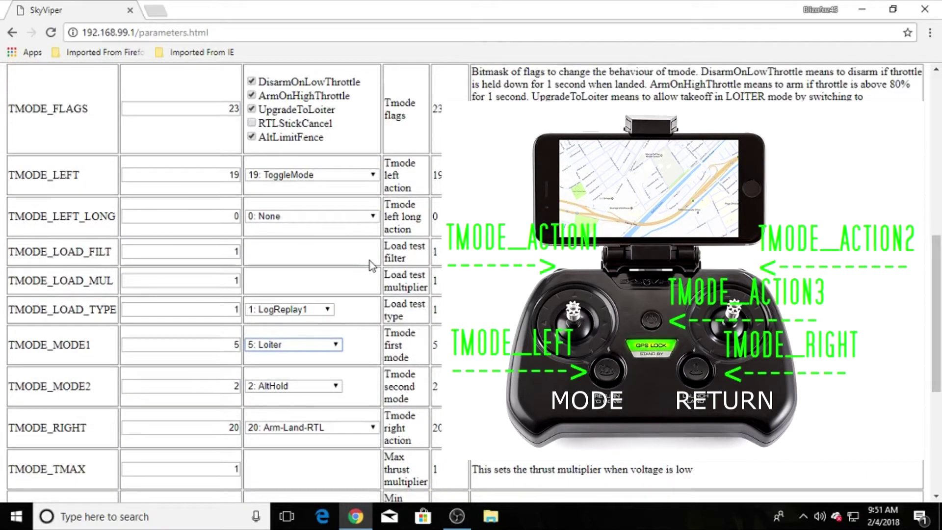
{"action": "scroll", "coordinate": [370, 260], "scroll_direction": "up", "scroll_amount": 2}
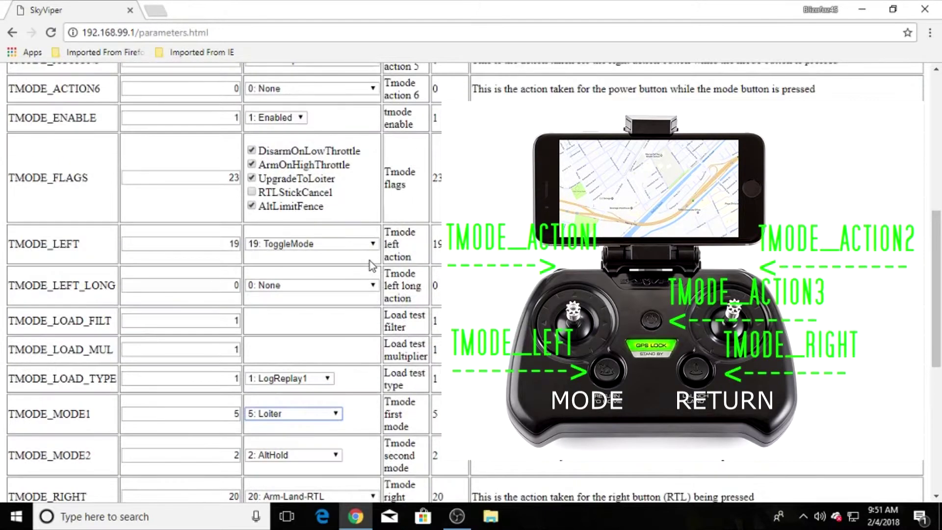
{"action": "left_click", "coordinate": [368, 249]}
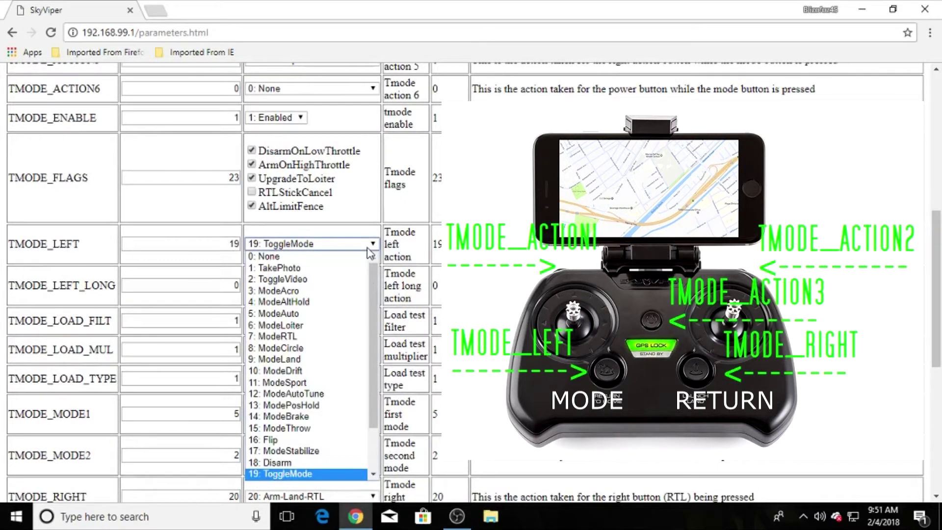
{"action": "left_click", "coordinate": [368, 248]}
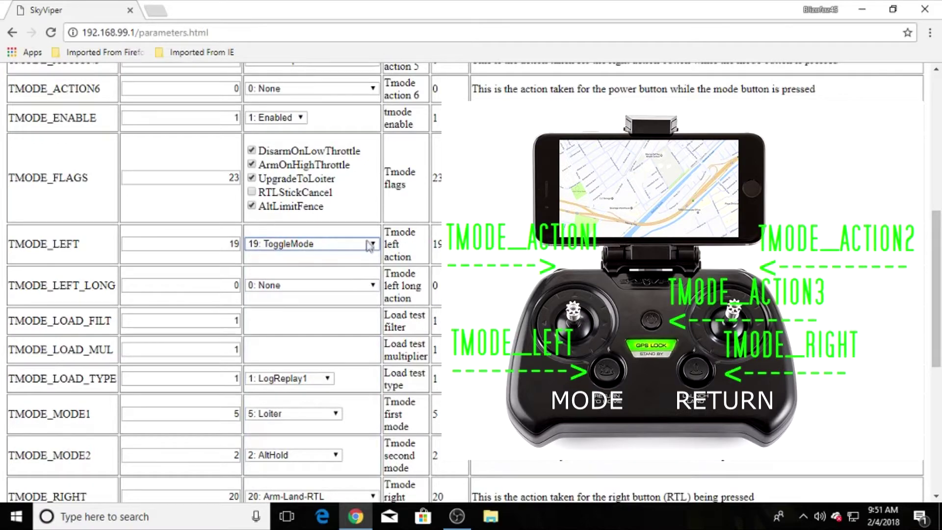
{"action": "scroll", "coordinate": [375, 232], "scroll_direction": "up", "scroll_amount": 1}
{"action": "scroll", "coordinate": [374, 233], "scroll_direction": "up", "scroll_amount": 4}
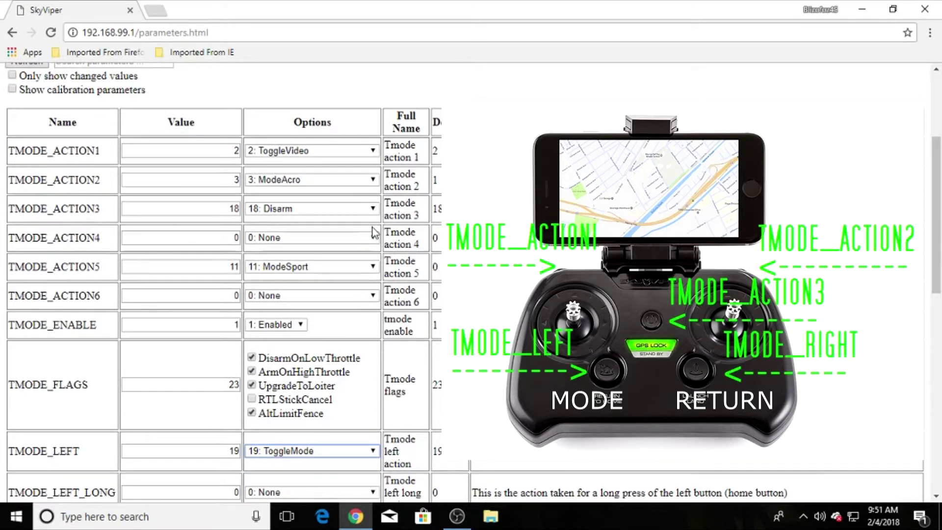
{"action": "left_click", "coordinate": [374, 181]}
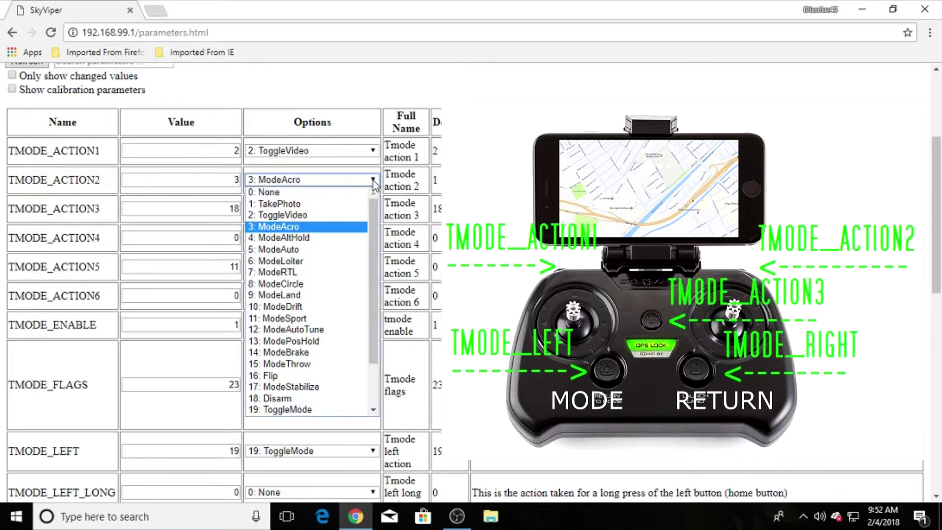
{"action": "left_click", "coordinate": [374, 185]}
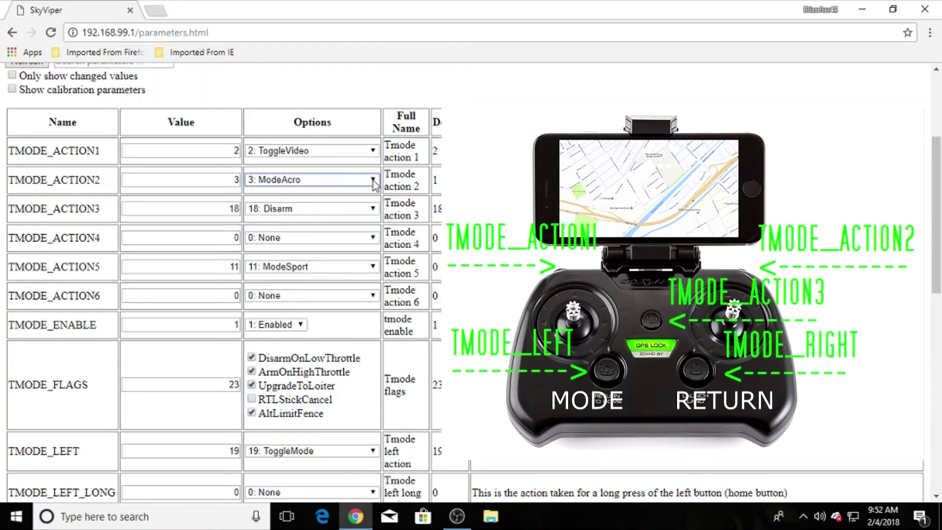
{"action": "left_click", "coordinate": [375, 239]}
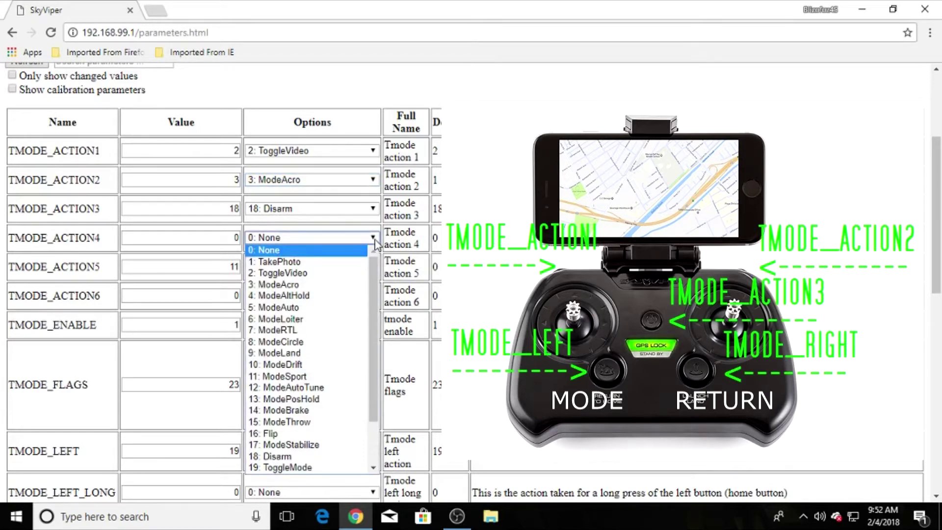
{"action": "scroll", "coordinate": [356, 319], "scroll_direction": "down", "scroll_amount": 2}
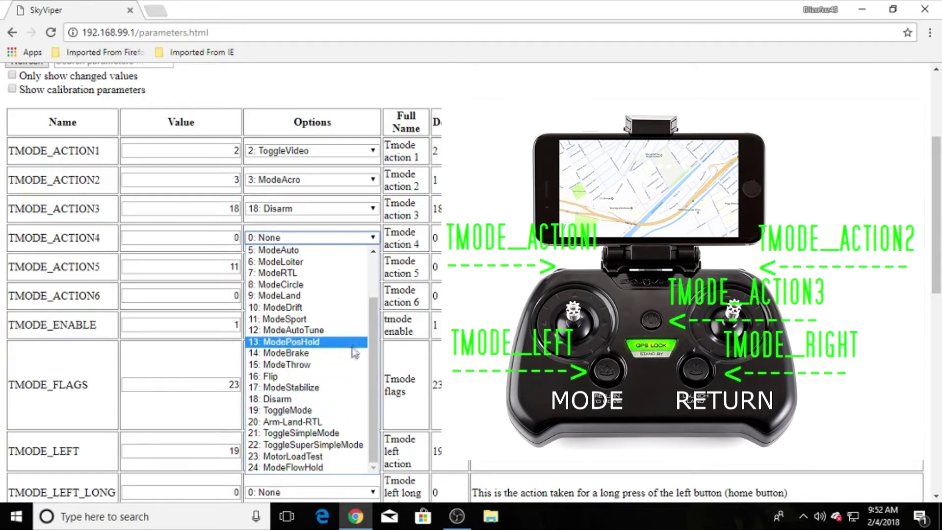
{"action": "scroll", "coordinate": [355, 351], "scroll_direction": "up", "scroll_amount": 2}
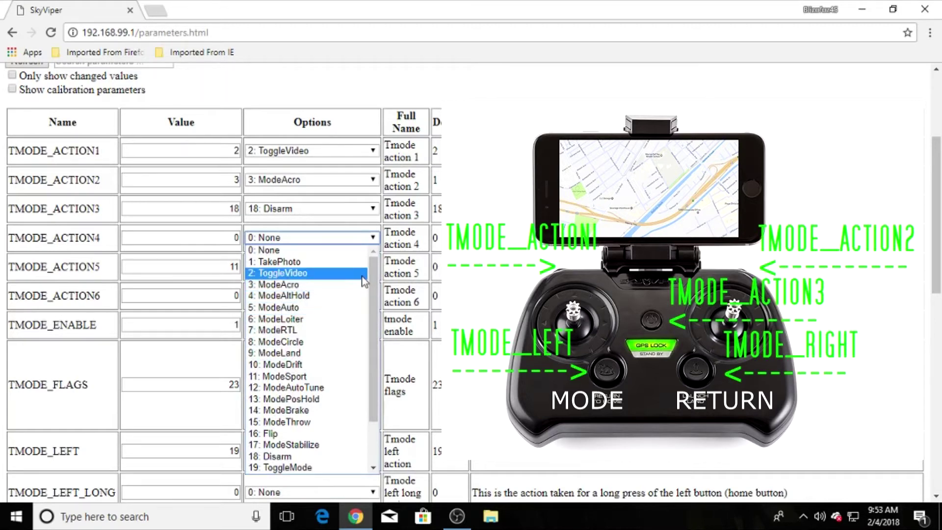
{"action": "left_click", "coordinate": [371, 227]}
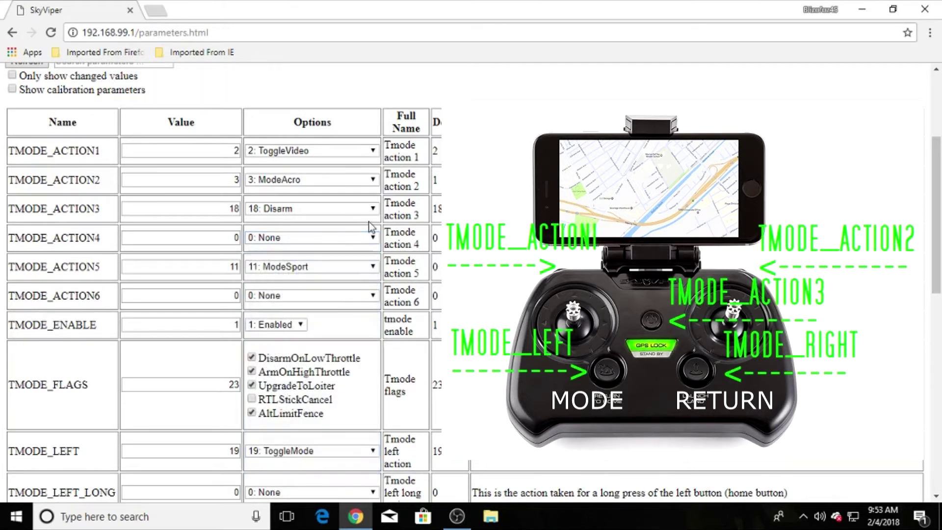